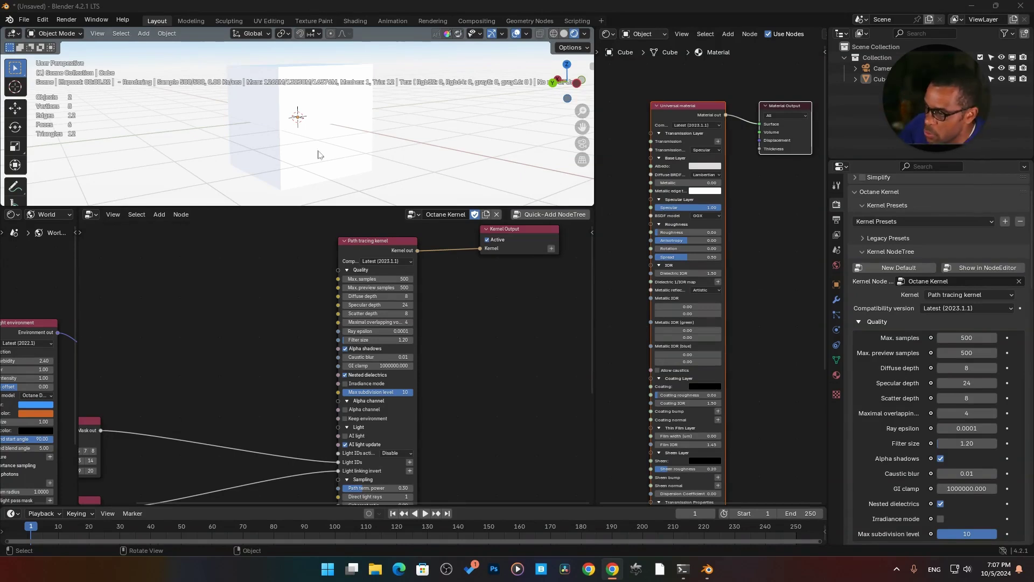
- Replace the kernel tree with the World_Daylight_Environment world nodes in the node editor
{"action": "middle_click_drag", "start_coordinate": [262, 294], "coordinate": [280, 306]}
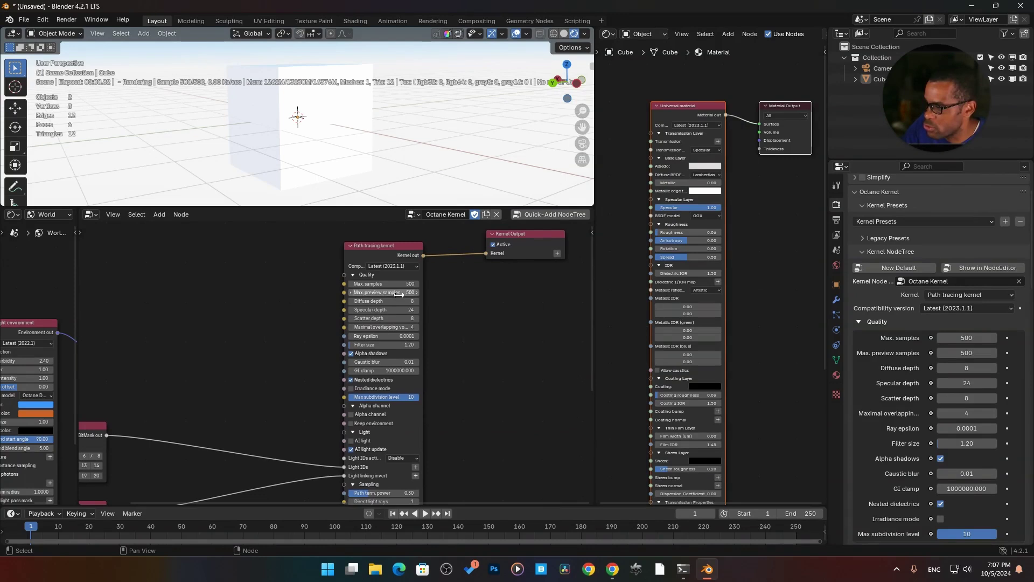
{"action": "middle_click_drag", "start_coordinate": [465, 274], "coordinate": [468, 284]}
{"action": "left_click", "coordinate": [92, 214]}
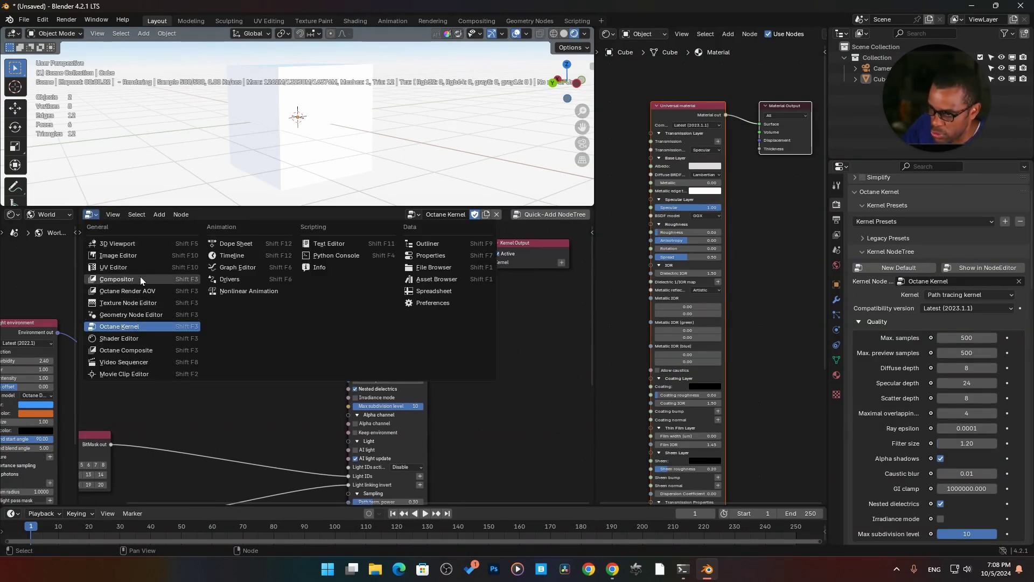
{"action": "left_click", "coordinate": [119, 337]}
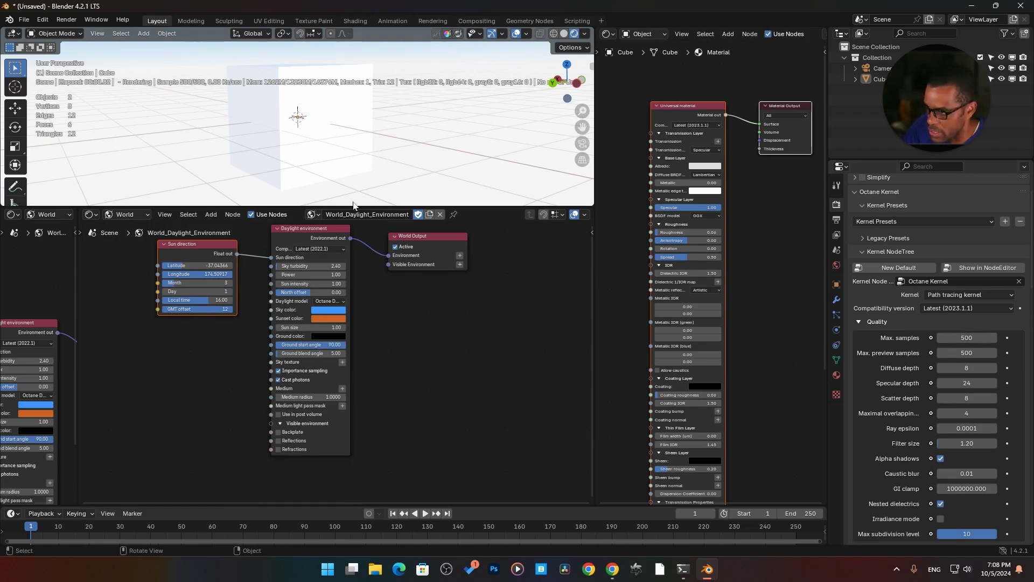
- Enlarge the 3D viewport over the node area and orbit to a frontal cube view
{"action": "left_click_drag", "start_coordinate": [353, 205], "coordinate": [358, 328]}
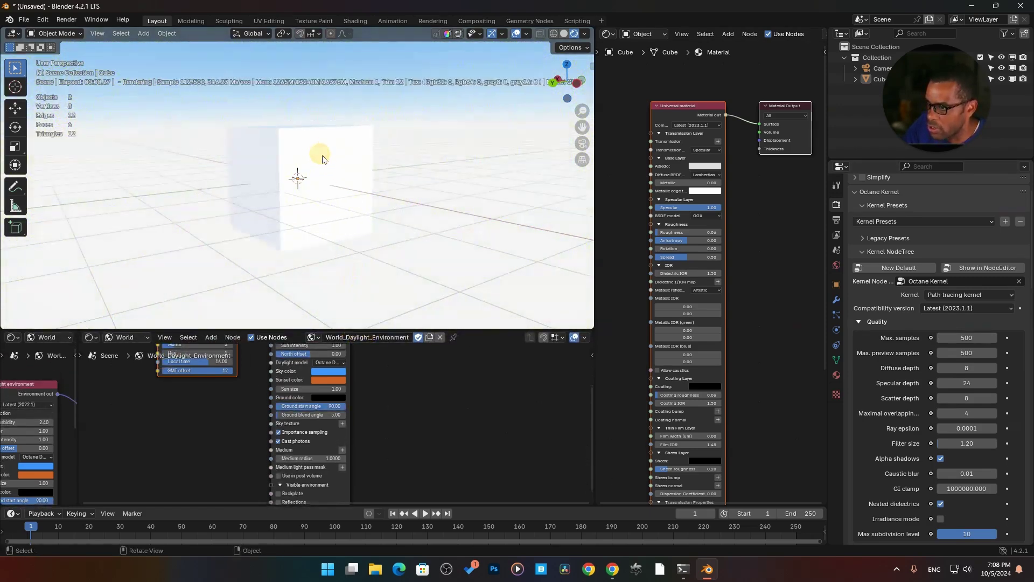
{"action": "middle_click_drag", "start_coordinate": [322, 159], "coordinate": [294, 224]}
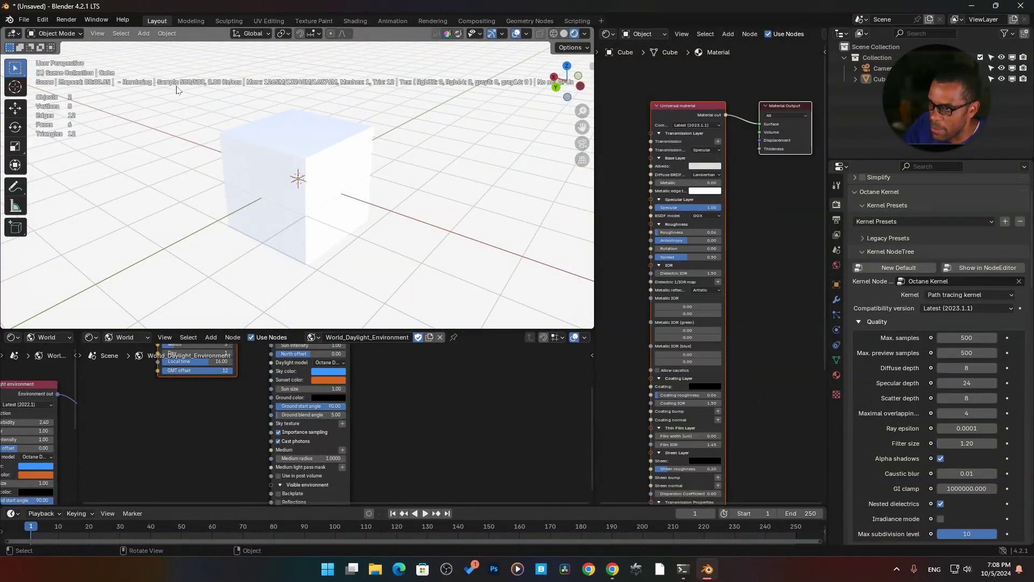
{"action": "middle_click_drag", "start_coordinate": [212, 103], "coordinate": [364, 195]}
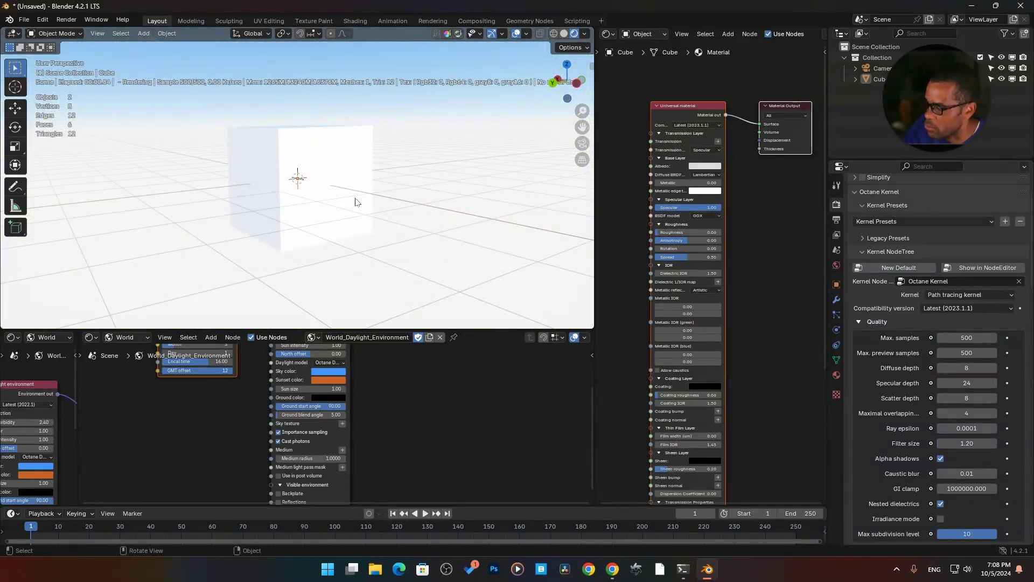
- Widen the render properties and change Max. preview samples from 500 to 200
{"action": "middle_click_drag", "start_coordinate": [308, 162], "coordinate": [335, 179]}
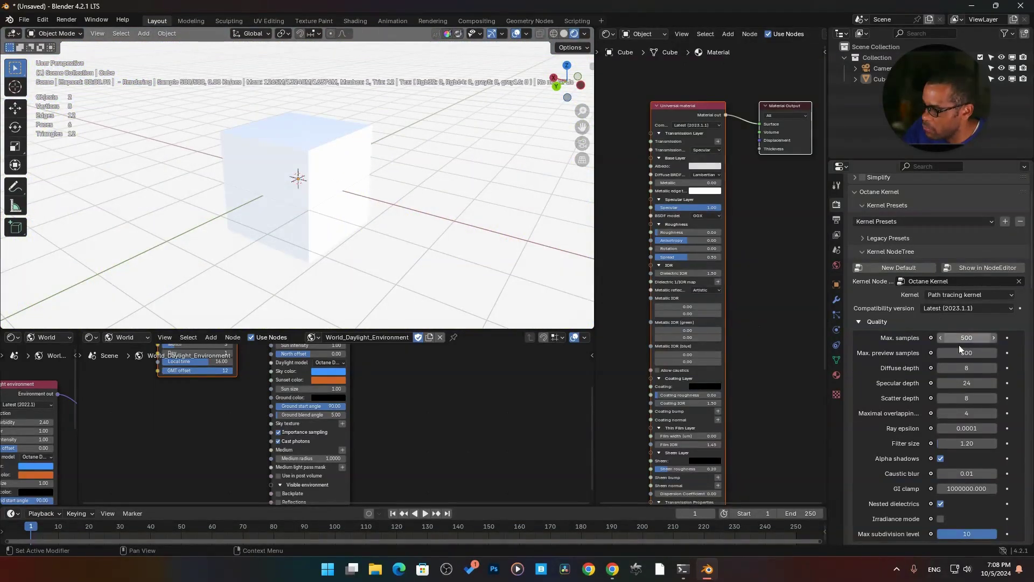
{"action": "left_click_drag", "start_coordinate": [824, 354], "coordinate": [771, 358]}
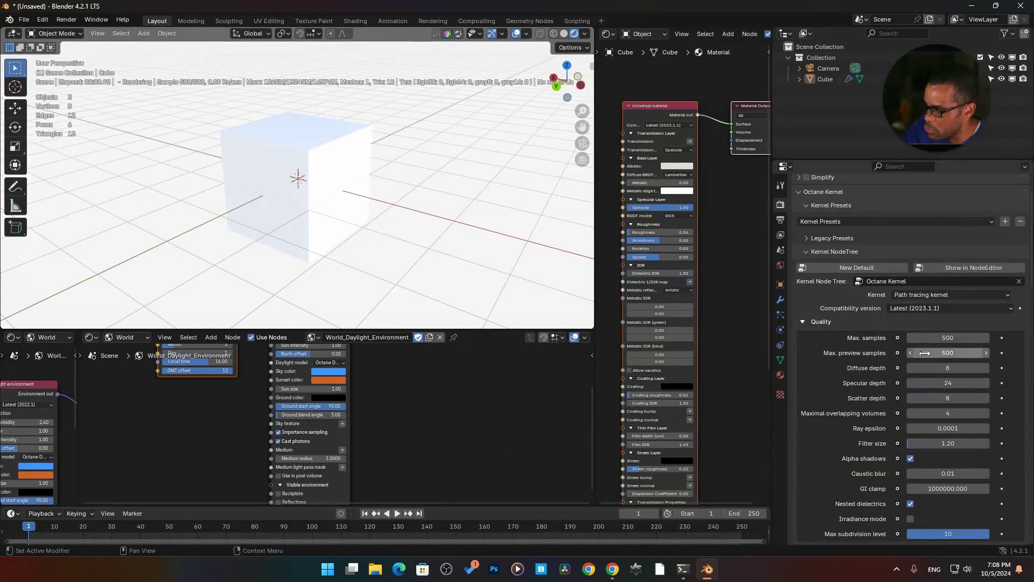
{"action": "left_click", "coordinate": [946, 353]}
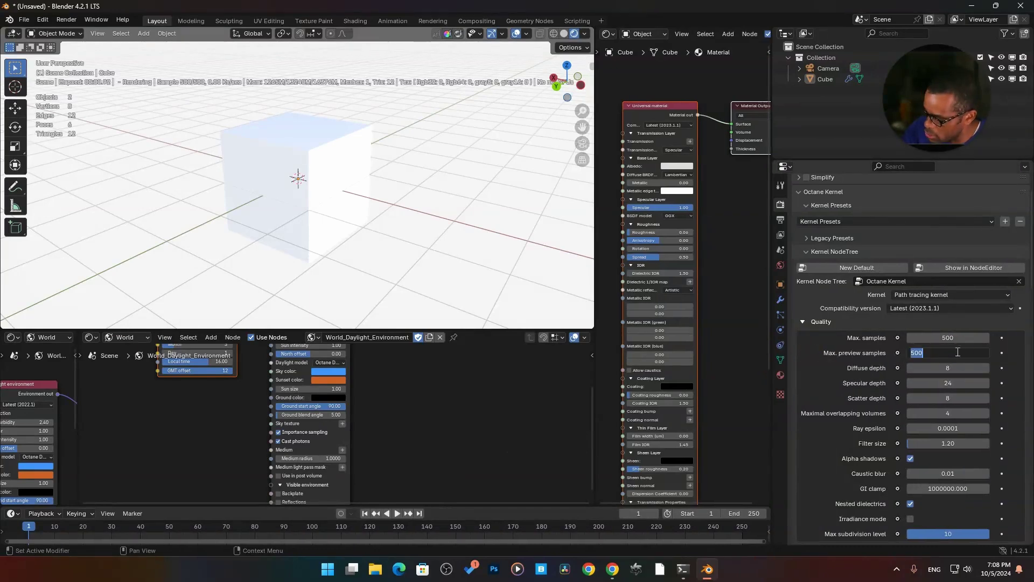
{"action": "type", "text": "200"}
{"action": "key", "text": "Return"}
{"action": "middle_click_drag", "start_coordinate": [376, 216], "coordinate": [323, 231]}
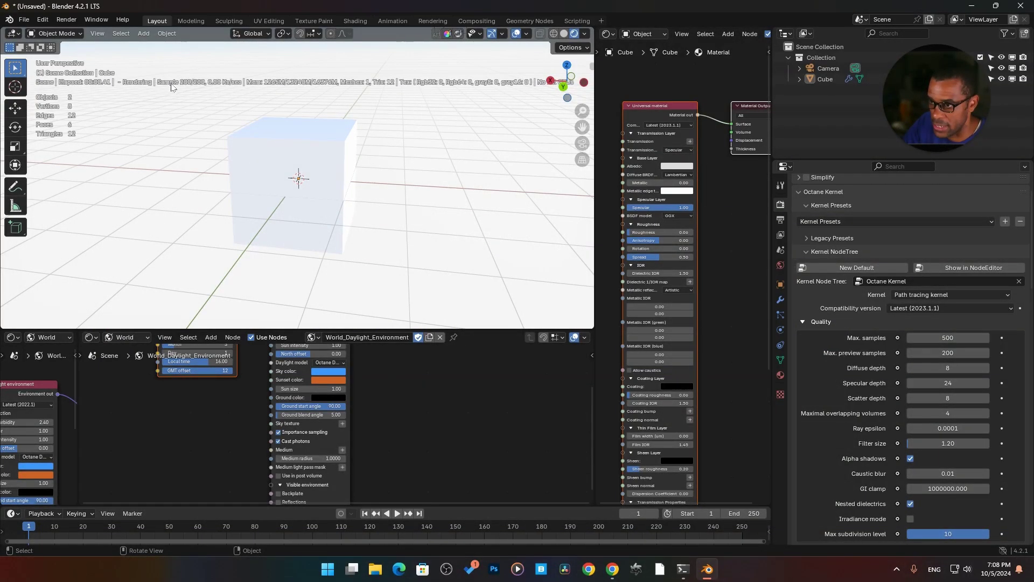
{"action": "middle_click_drag", "start_coordinate": [273, 135], "coordinate": [184, 93]}
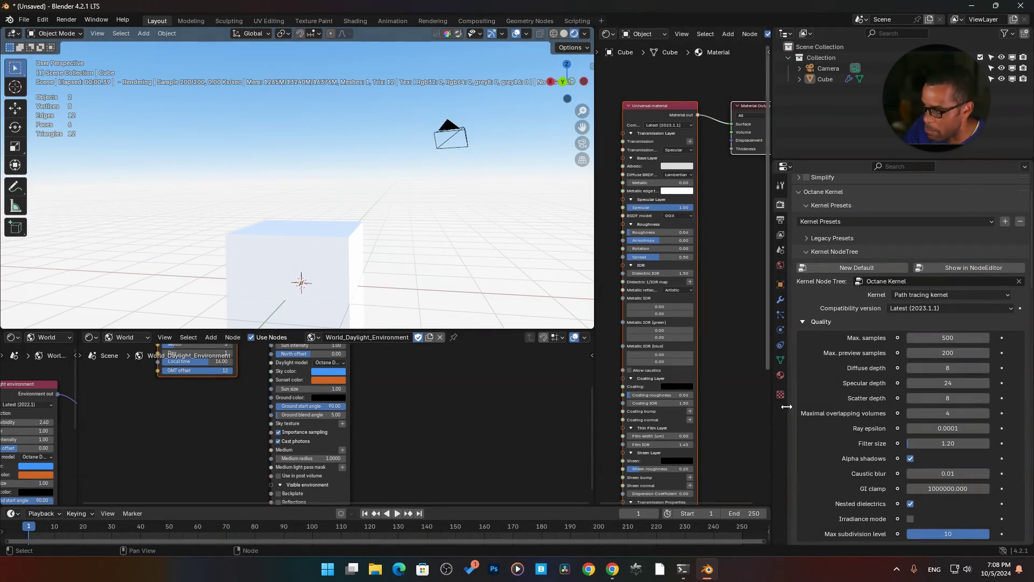
- Set the Octane kernel's Max. samples to 200
{"action": "left_click", "coordinate": [951, 338]}
{"action": "type", "text": "200"}
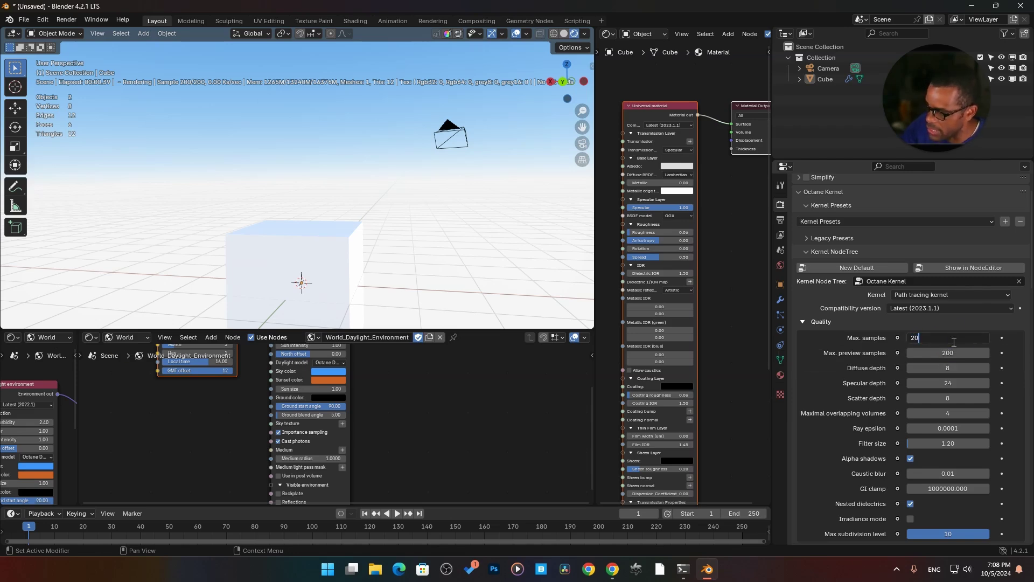
{"action": "key", "text": "Return"}
- Switch the viewport to Solid shading and render a still image of the white cube
{"action": "left_click", "coordinate": [563, 33]}
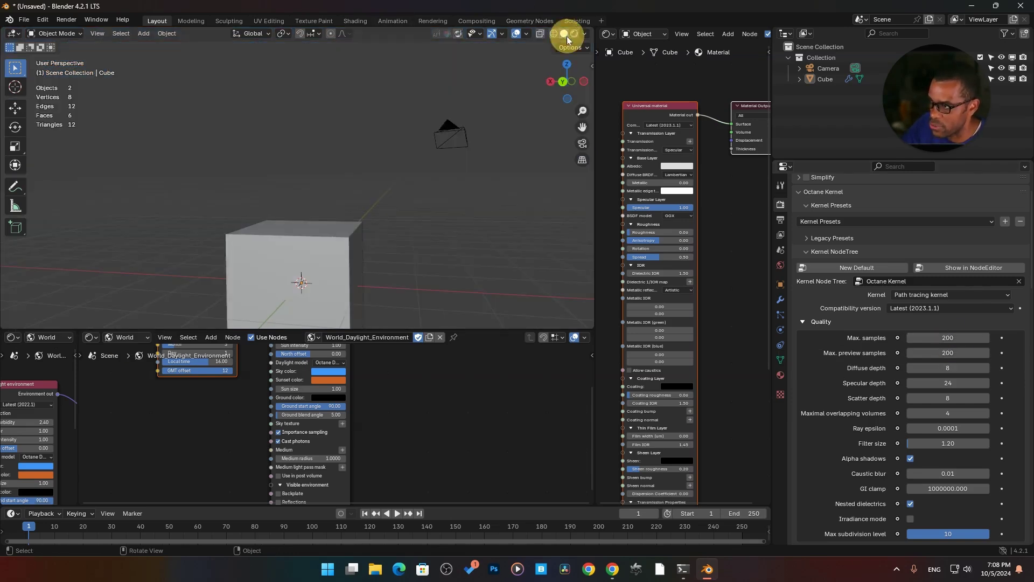
{"action": "left_click", "coordinate": [66, 19]}
{"action": "left_click", "coordinate": [76, 30]}
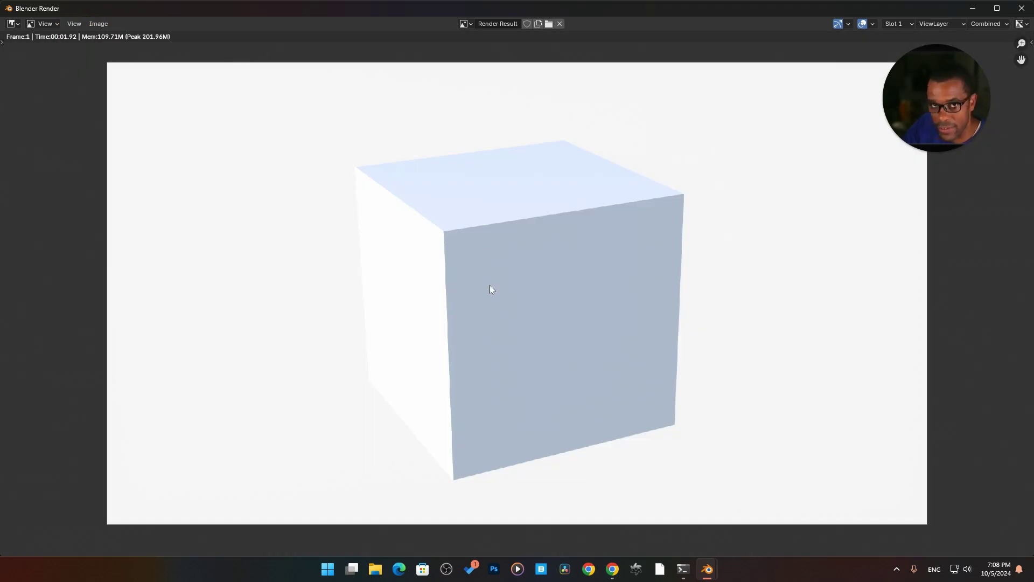
{"action": "scroll", "coordinate": [489, 285], "scroll_direction": "up", "scroll_amount": 1}
{"action": "scroll", "coordinate": [489, 286], "scroll_direction": "down", "scroll_amount": 2}
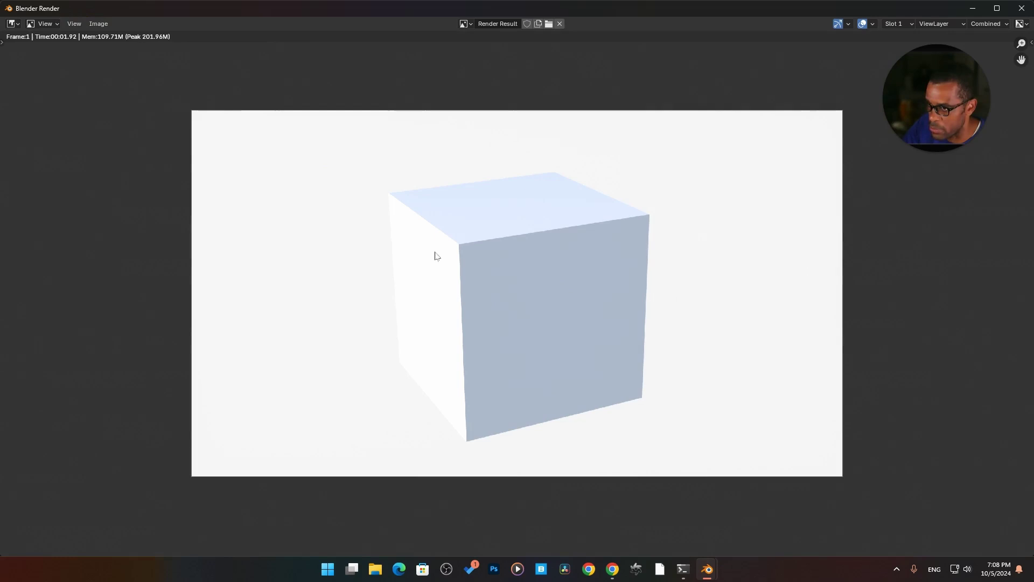
- Close the render result, set Max. samples to 500, and render the cube image again
{"action": "left_click", "coordinate": [1021, 8]}
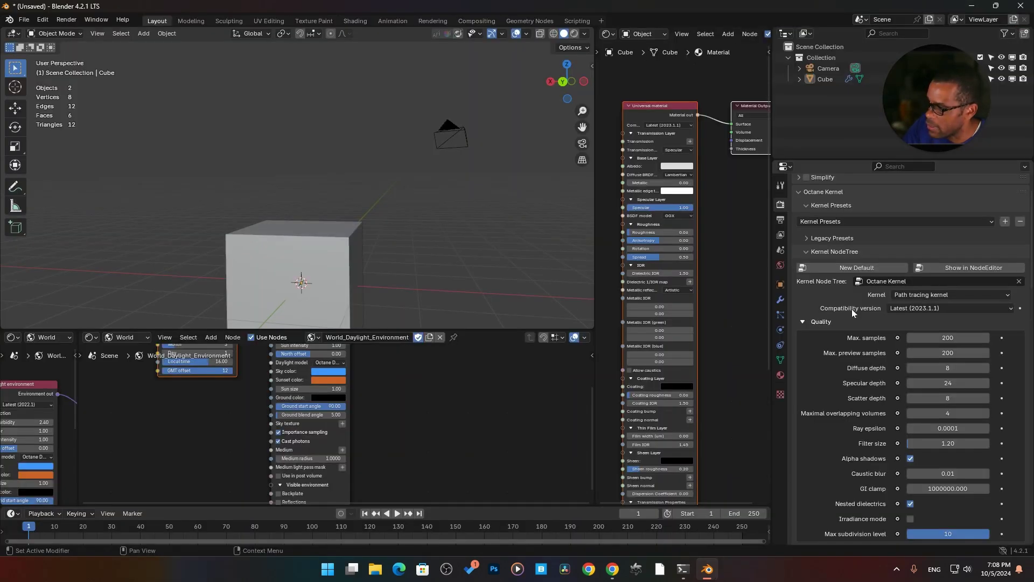
{"action": "left_click", "coordinate": [947, 337]}
{"action": "type", "text": "5"}
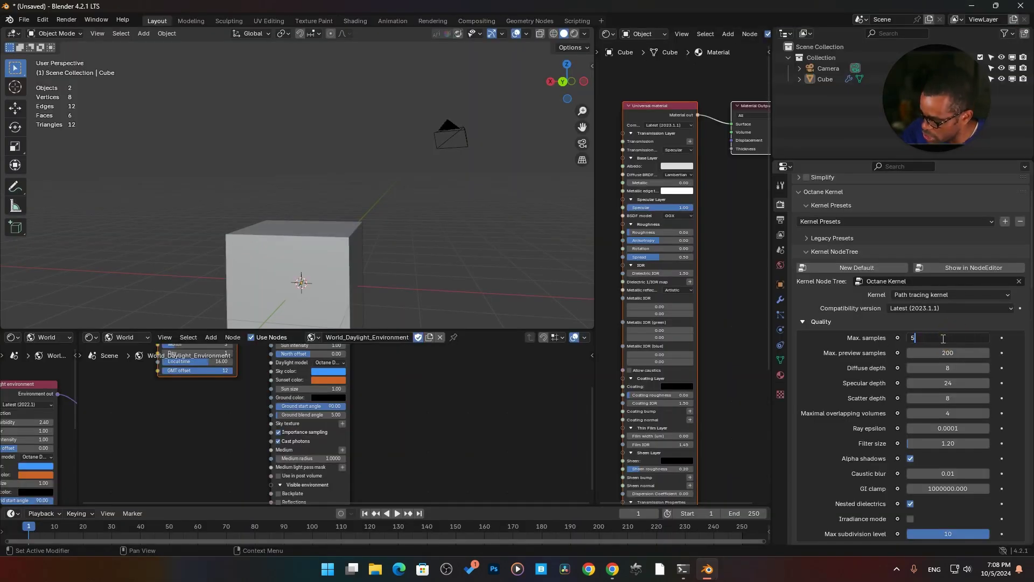
{"action": "type", "text": "00"}
{"action": "key", "text": "Return"}
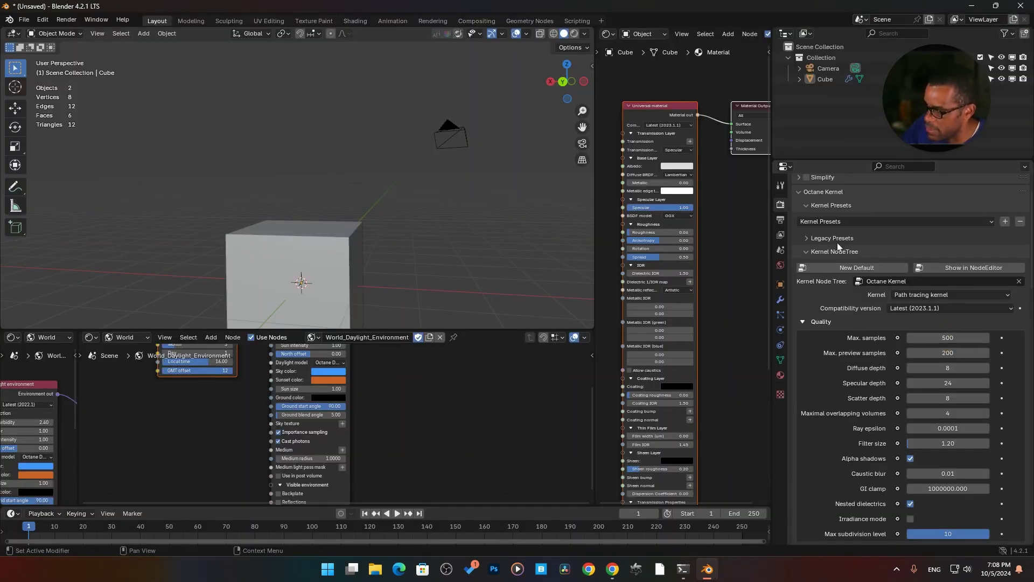
{"action": "left_click", "coordinate": [69, 21]}
{"action": "left_click", "coordinate": [77, 30]}
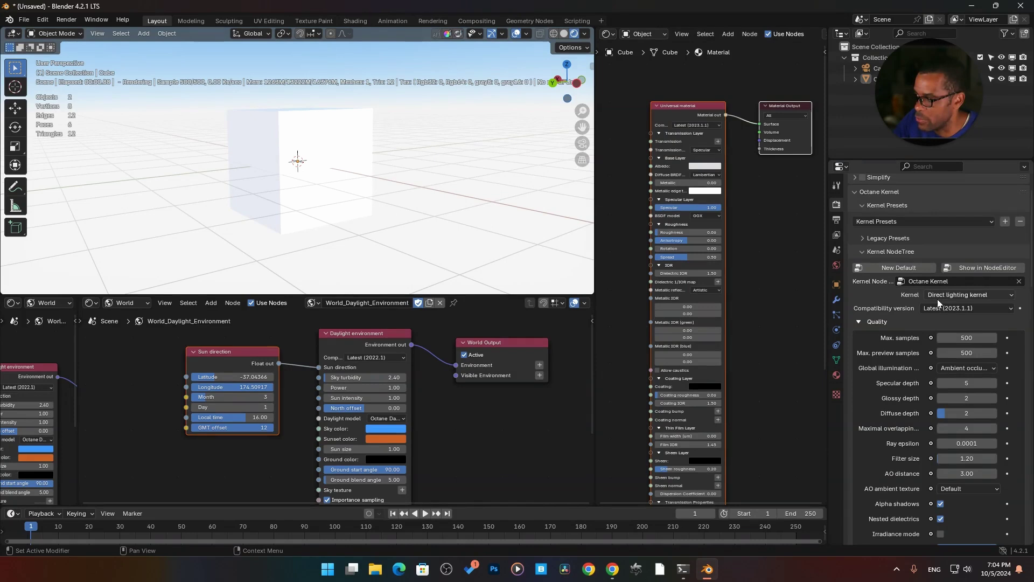
- Change the Octane kernel type from Direct lighting kernel to Path tracing kernel
{"action": "left_click", "coordinate": [980, 294]}
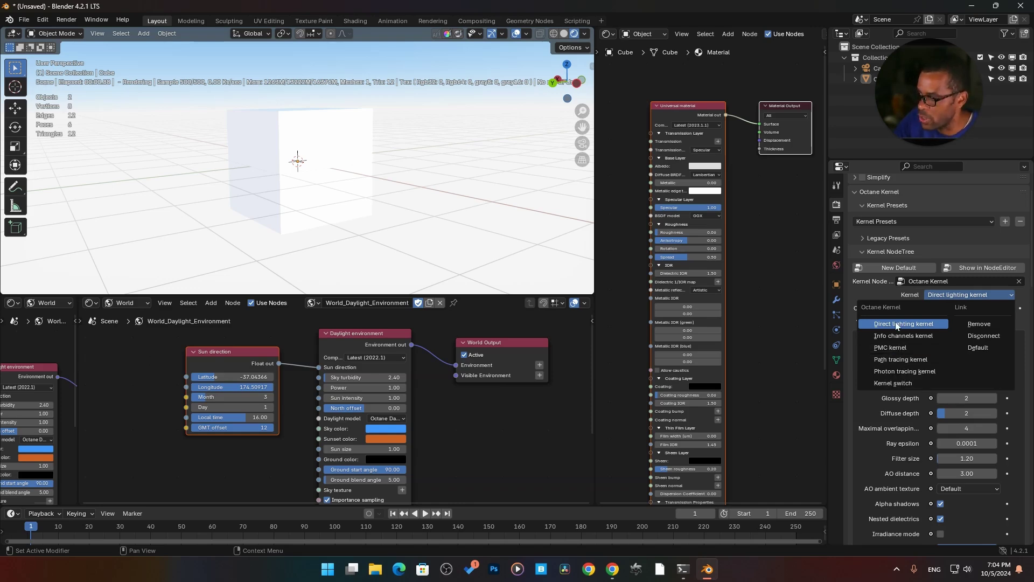
{"action": "left_click", "coordinate": [896, 361]}
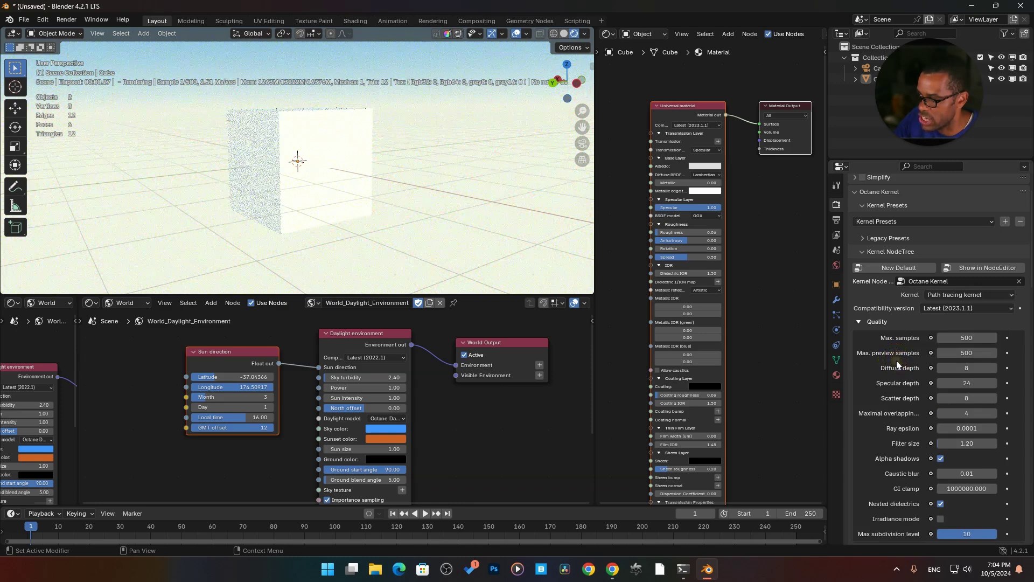
- Toggle the viewport to Solid, then back to the Octane rendered preview
{"action": "left_click", "coordinate": [564, 33]}
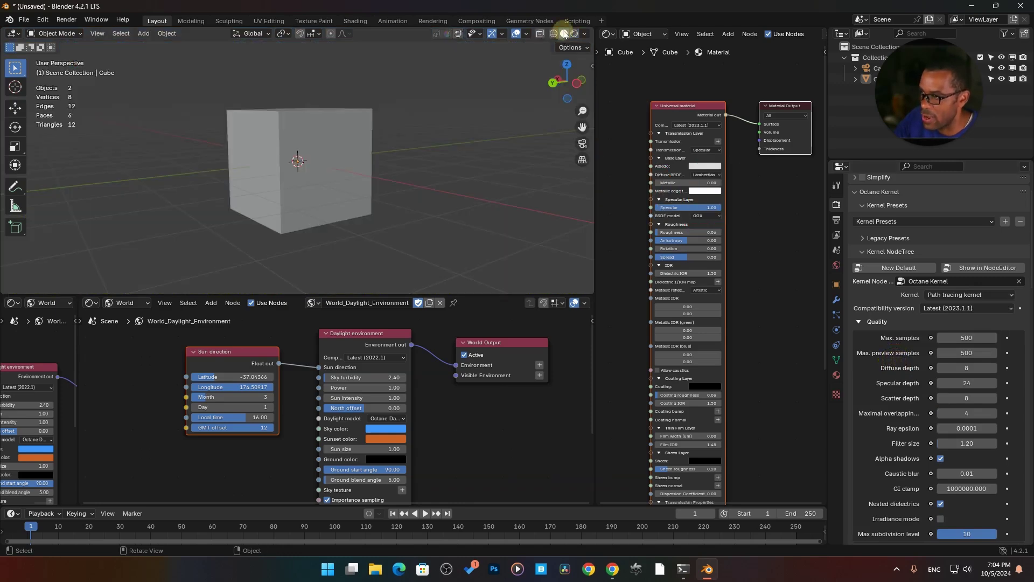
{"action": "left_click", "coordinate": [574, 34]}
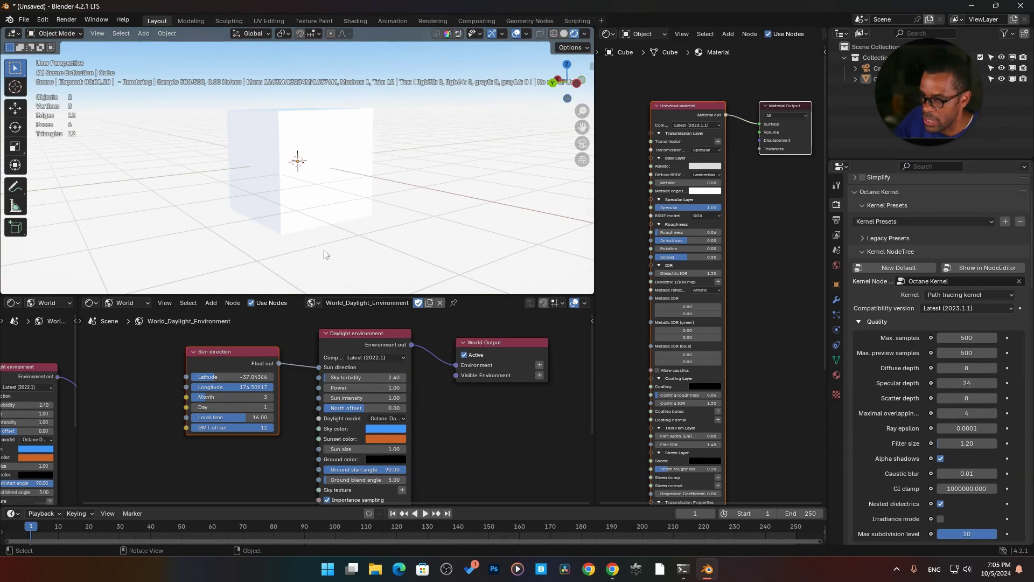
- Enlarge the node area, make it an Octane Kernel editor, and load the Octane Kernel tree
{"action": "left_click_drag", "start_coordinate": [338, 294], "coordinate": [173, 215]}
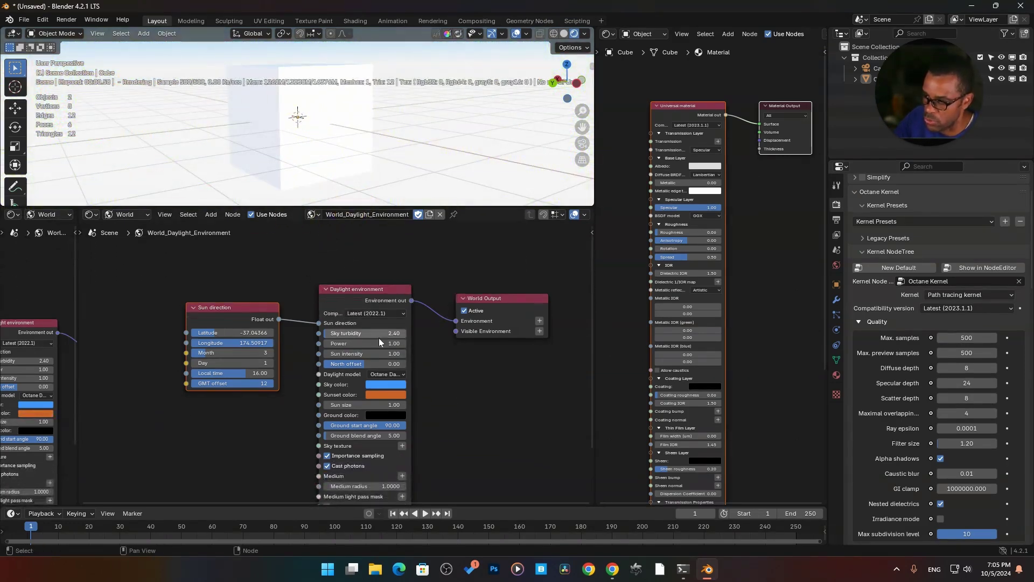
{"action": "left_click", "coordinate": [91, 215]}
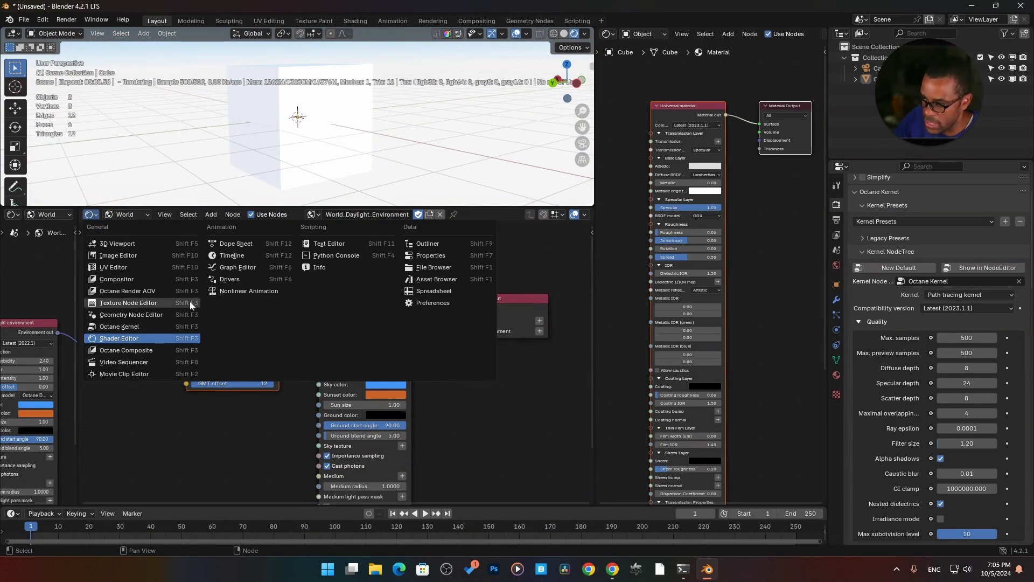
{"action": "left_click", "coordinate": [113, 326]}
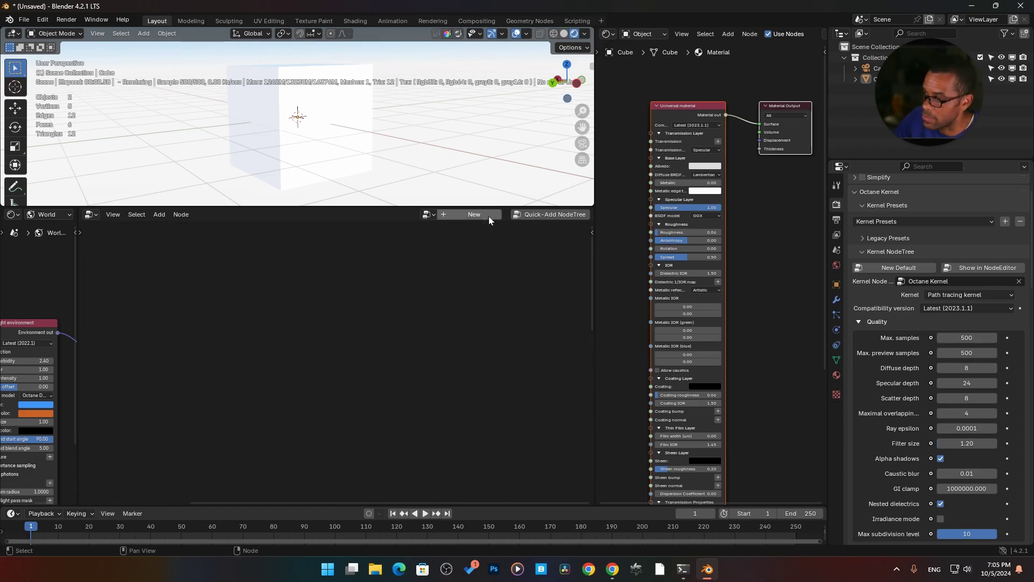
{"action": "left_click", "coordinate": [429, 215]}
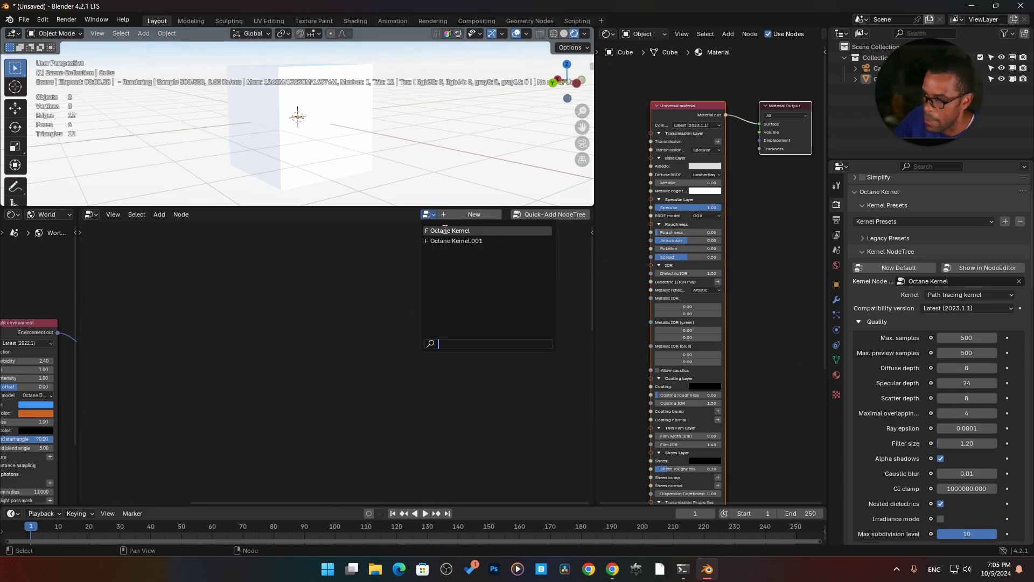
{"action": "left_click", "coordinate": [445, 231]}
{"action": "scroll", "coordinate": [287, 314], "scroll_direction": "down", "scroll_amount": 2}
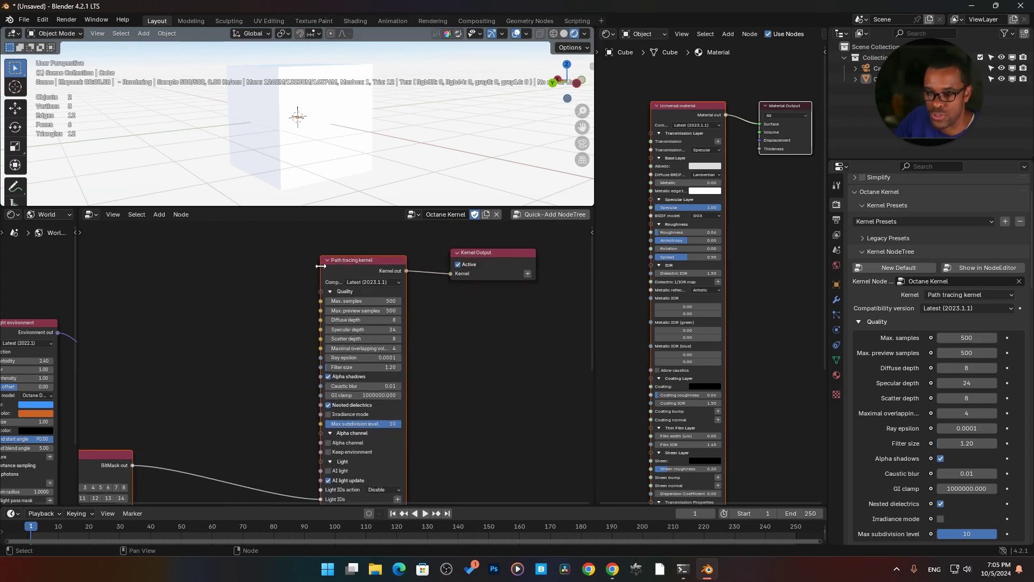
{"action": "left_click", "coordinate": [366, 301]}
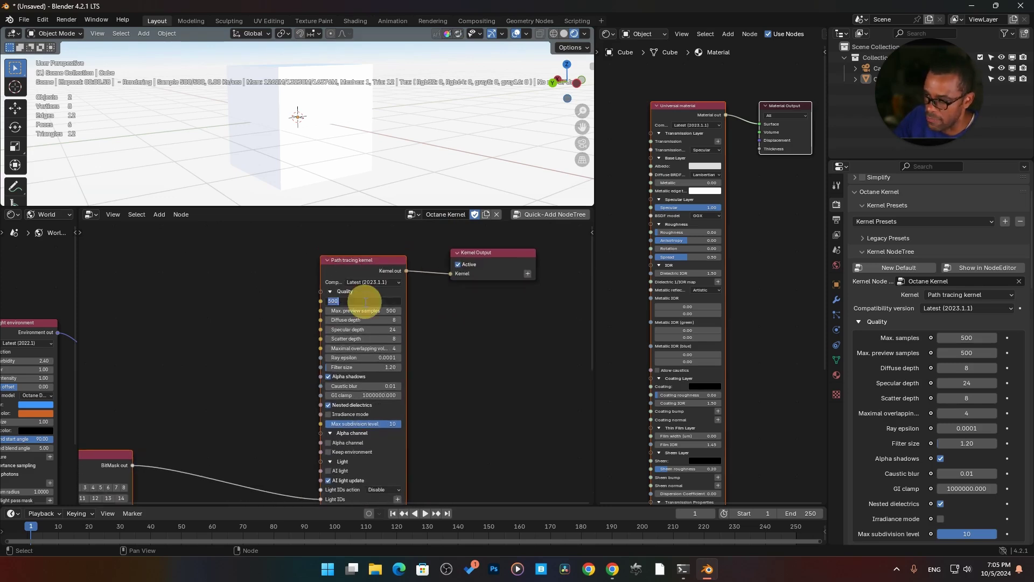
{"action": "type", "text": "100"}
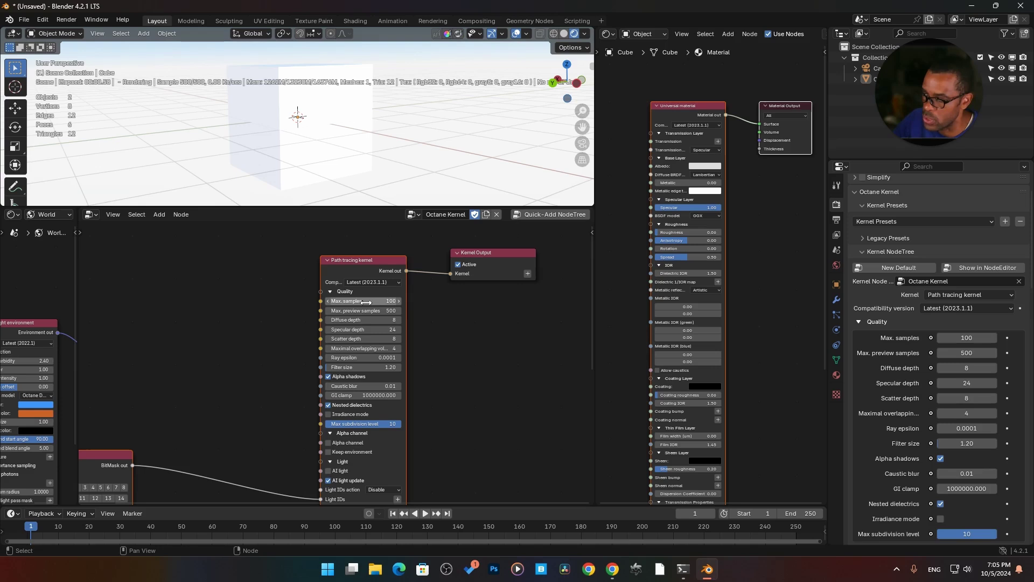
{"action": "key", "text": "Return"}
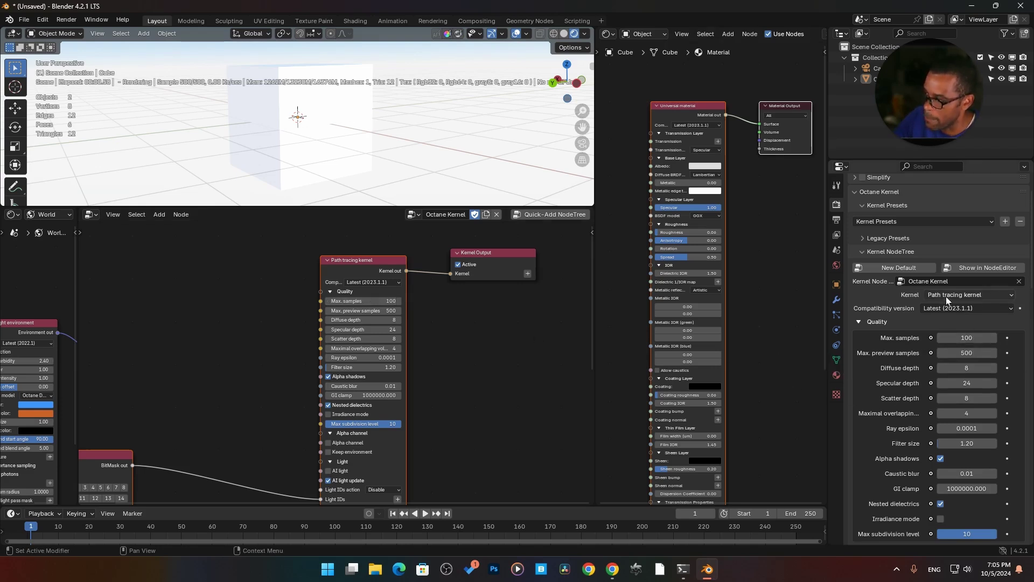
{"action": "left_click", "coordinate": [967, 337]}
{"action": "type", "text": "5"}
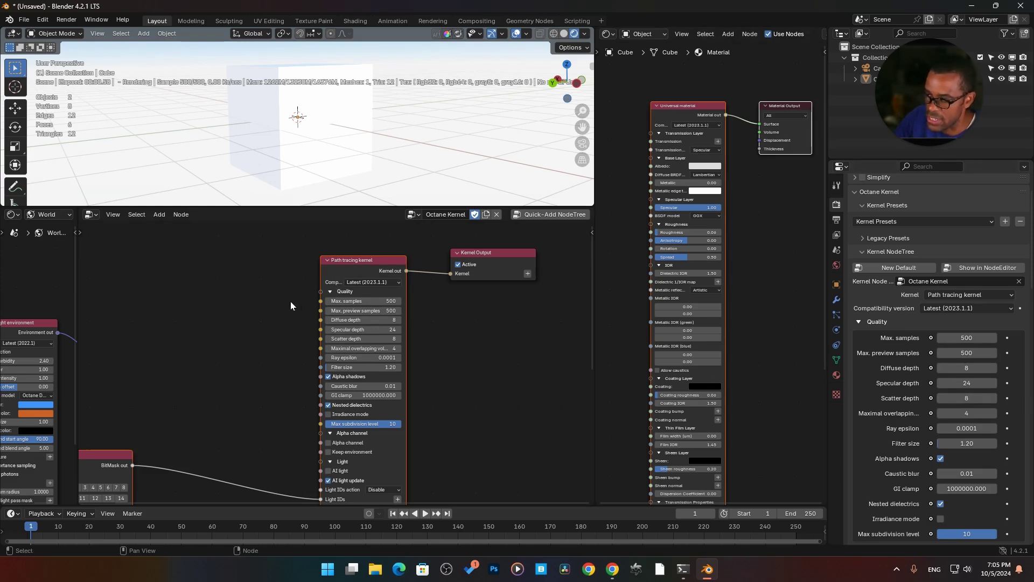
- Pull Kernel Output aside, disconnecting it from the Path tracing kernel
{"action": "left_click", "coordinate": [251, 344]}
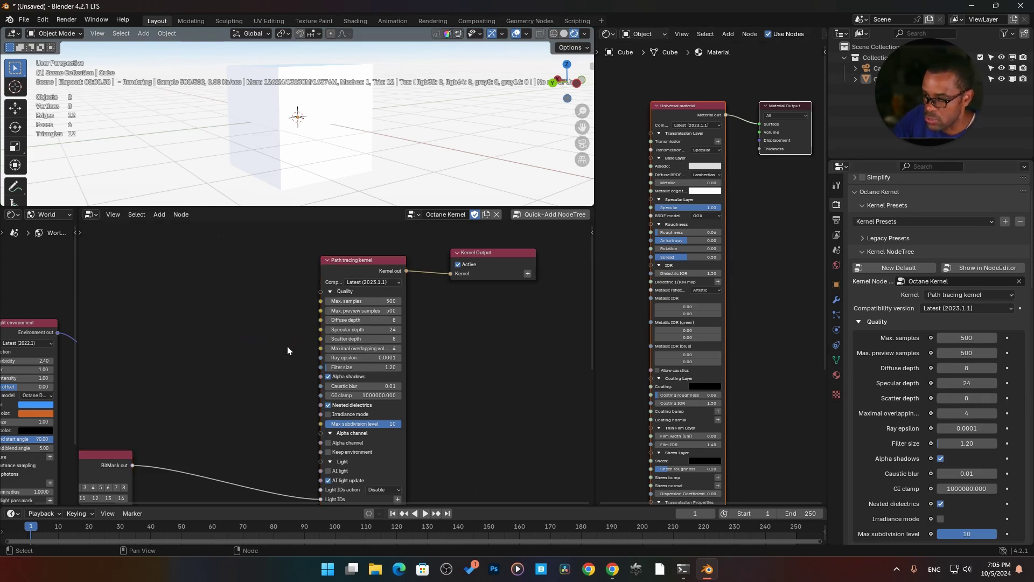
{"action": "scroll", "coordinate": [291, 347], "scroll_direction": "down", "scroll_amount": 1}
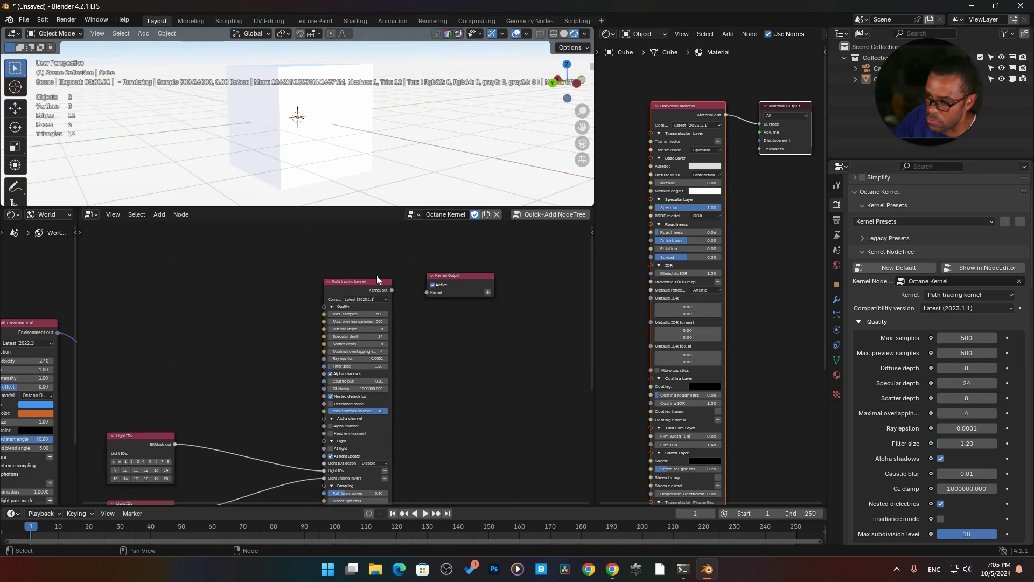
{"action": "left_click_drag", "start_coordinate": [452, 273], "coordinate": [499, 268]}
{"action": "left_click", "coordinate": [359, 289]}
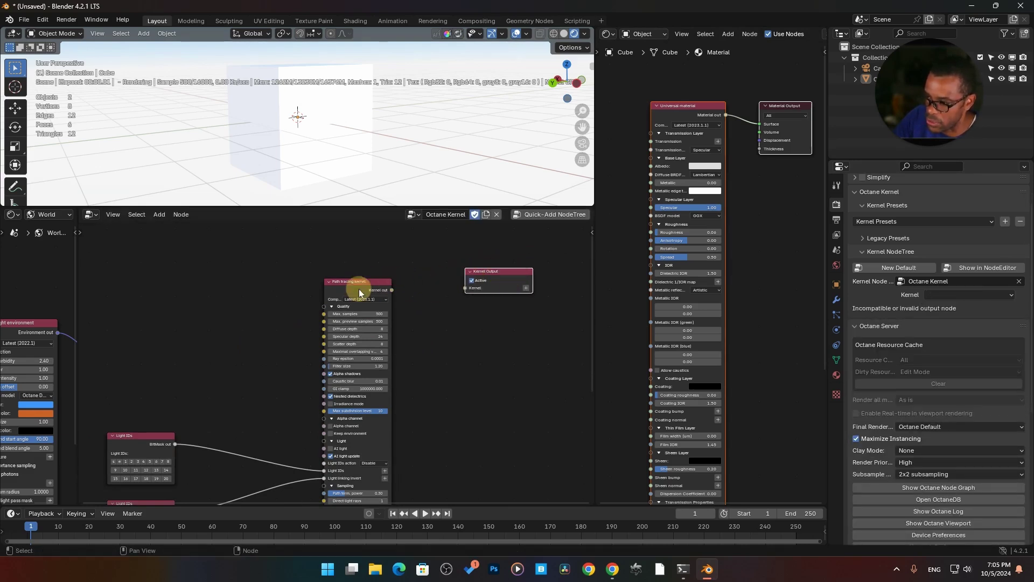
- Add a Direct lighting kernel node and link its Kernel out to Kernel Output
{"action": "key", "text": "shift+a"}
{"action": "mouse_move", "coordinate": [359, 289]}
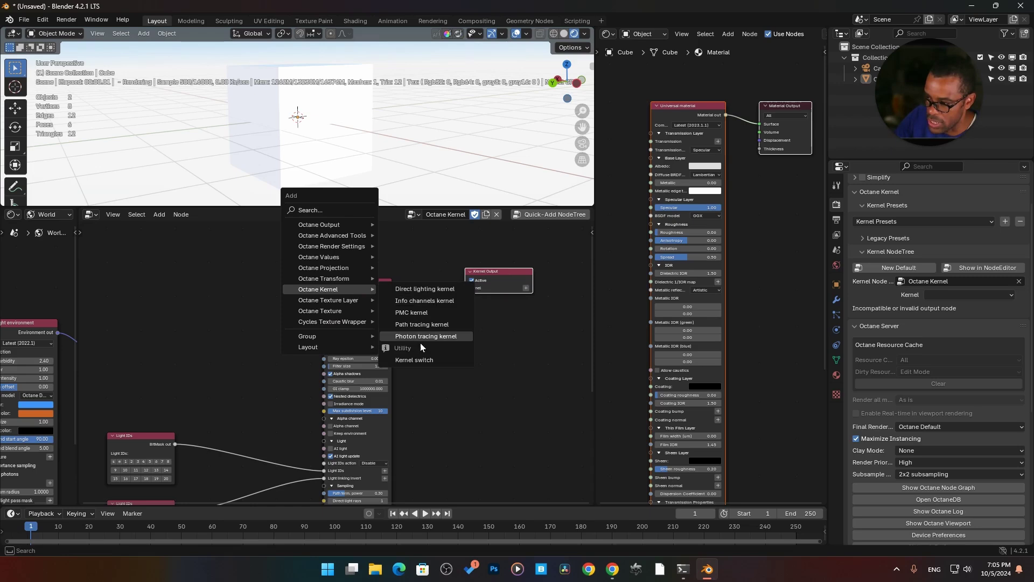
{"action": "left_click", "coordinate": [423, 291]}
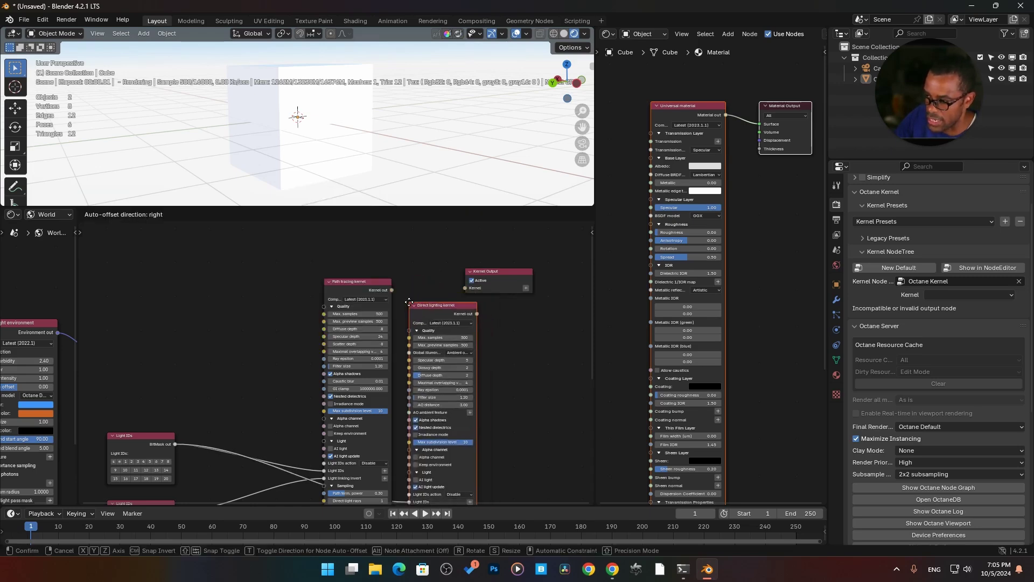
{"action": "left_click_drag", "start_coordinate": [408, 301], "coordinate": [409, 301]}
{"action": "left_click_drag", "start_coordinate": [493, 275], "coordinate": [527, 274]}
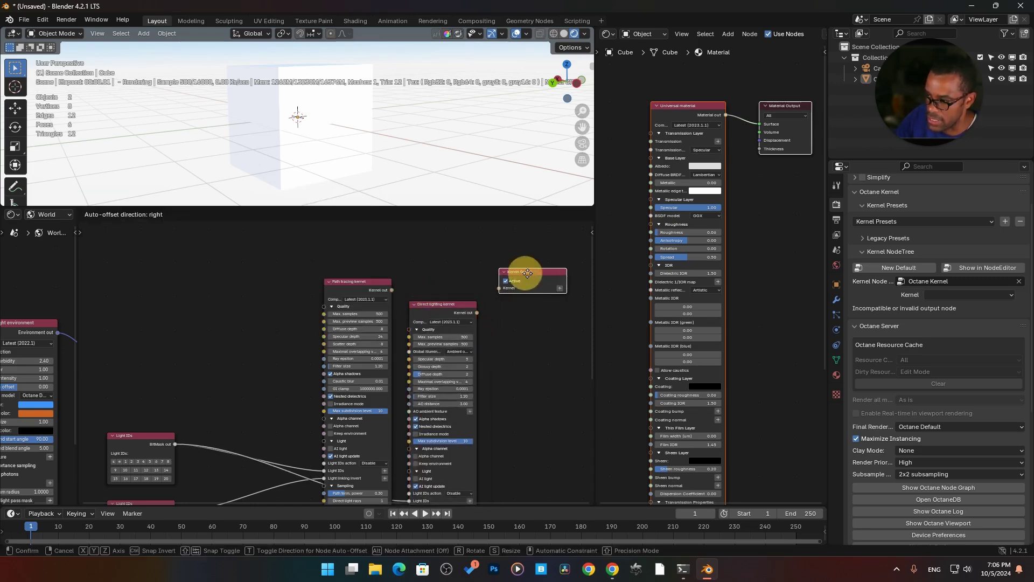
{"action": "left_click_drag", "start_coordinate": [477, 311], "coordinate": [499, 287]}
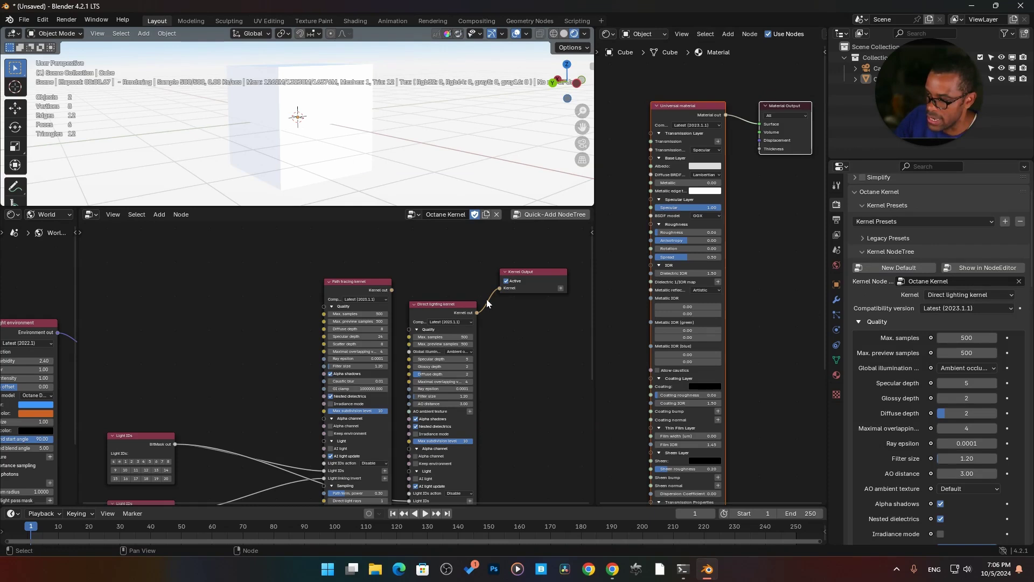
- Unlink the current kernel tree and quick-add a new default tree, Octane Kernel.002
{"action": "right_click", "coordinate": [487, 282]}
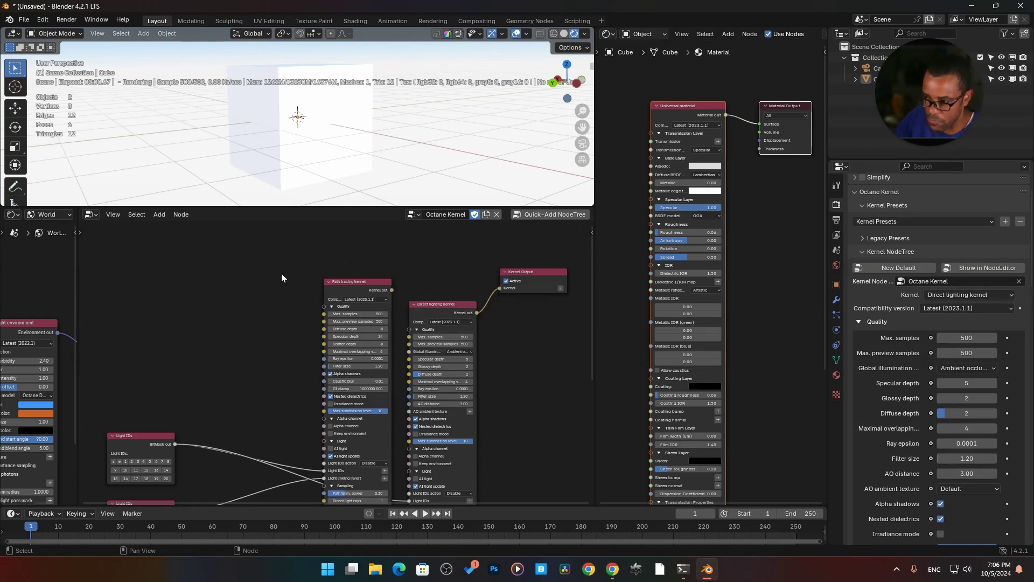
{"action": "left_click", "coordinate": [459, 301]}
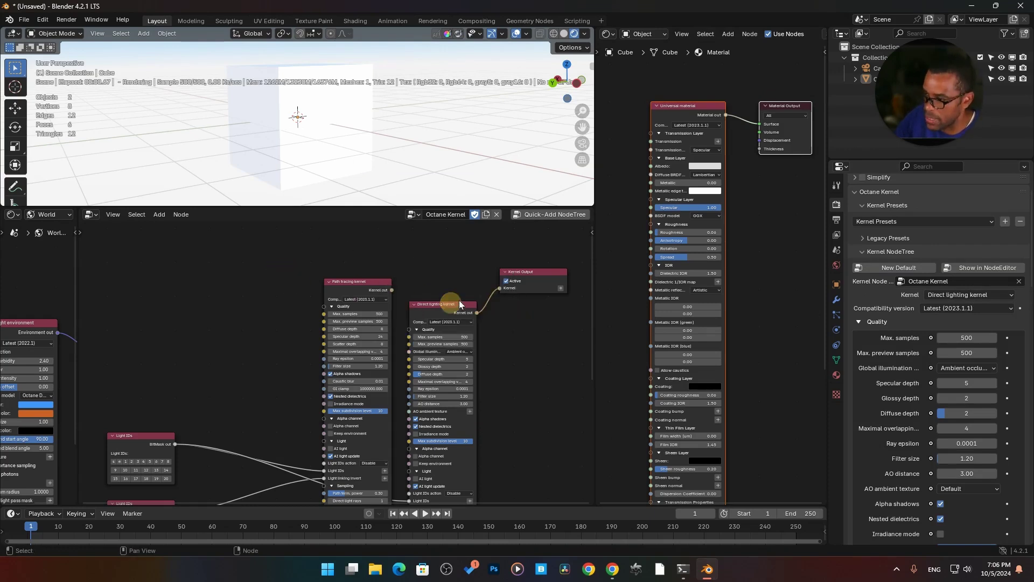
{"action": "left_click", "coordinate": [497, 214]}
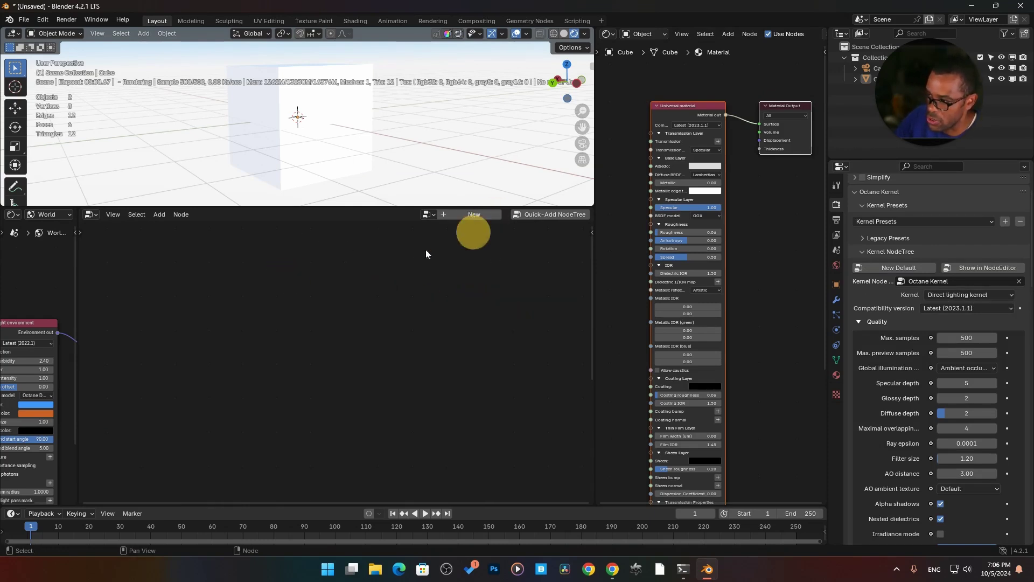
{"action": "left_click", "coordinate": [549, 214]}
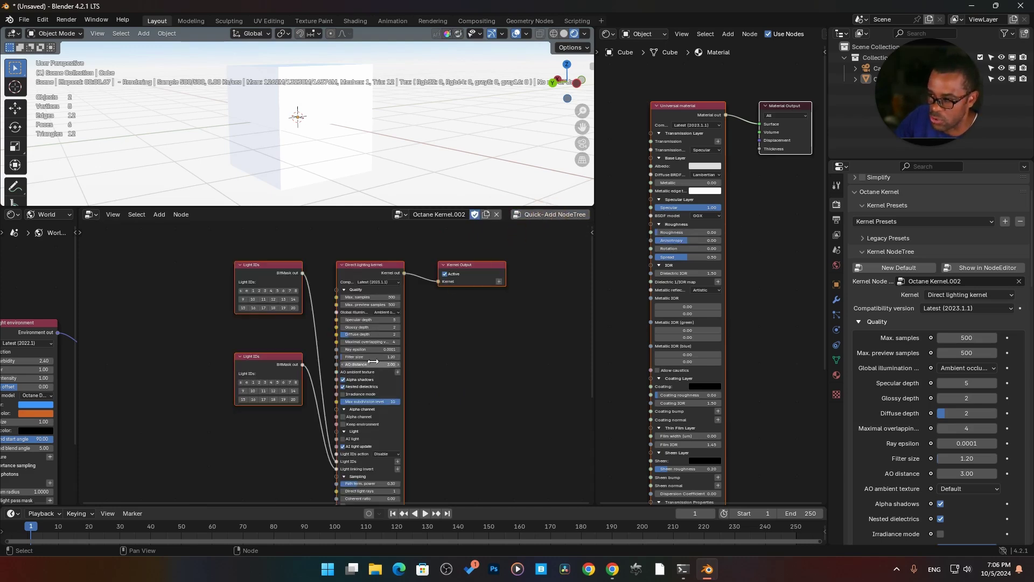
{"action": "scroll", "coordinate": [351, 265], "scroll_direction": "up", "scroll_amount": 2}
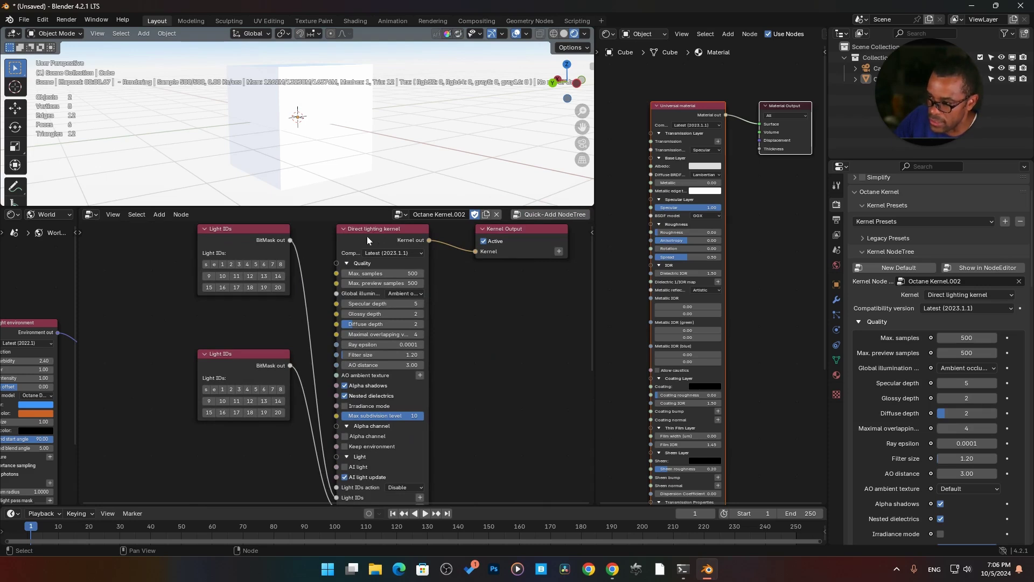
{"action": "middle_click_drag", "start_coordinate": [457, 325], "coordinate": [434, 346]}
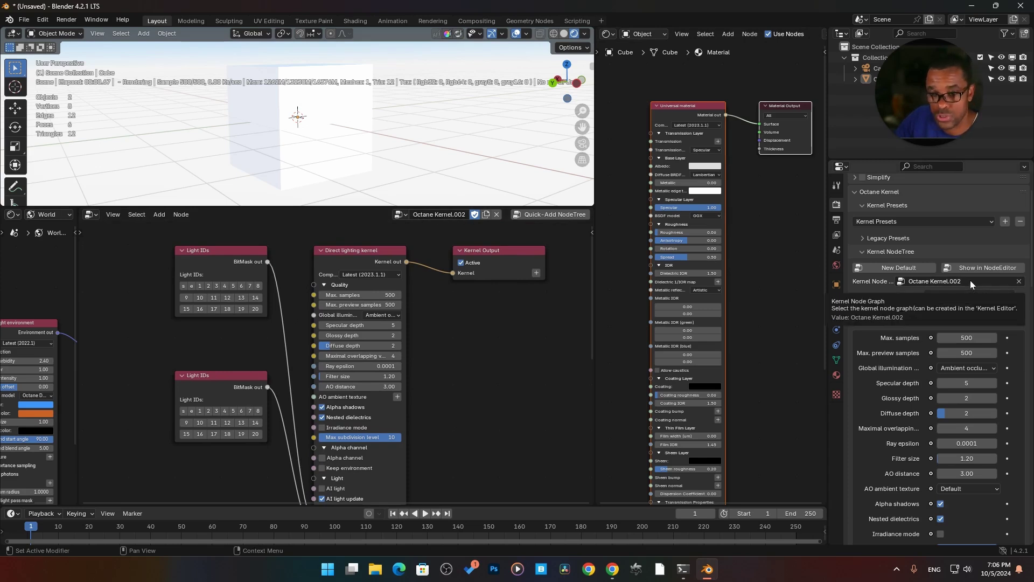
- Assign the Octane Kernel tree for rendering and show it in the node editor
{"action": "left_click", "coordinate": [1019, 281]}
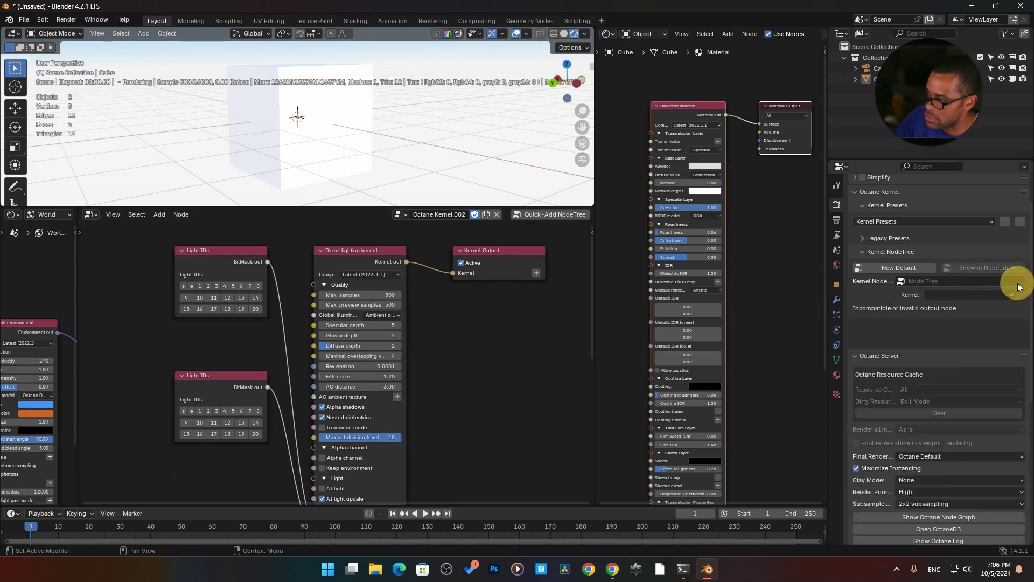
{"action": "left_click", "coordinate": [938, 281]}
{"action": "left_click", "coordinate": [928, 298]}
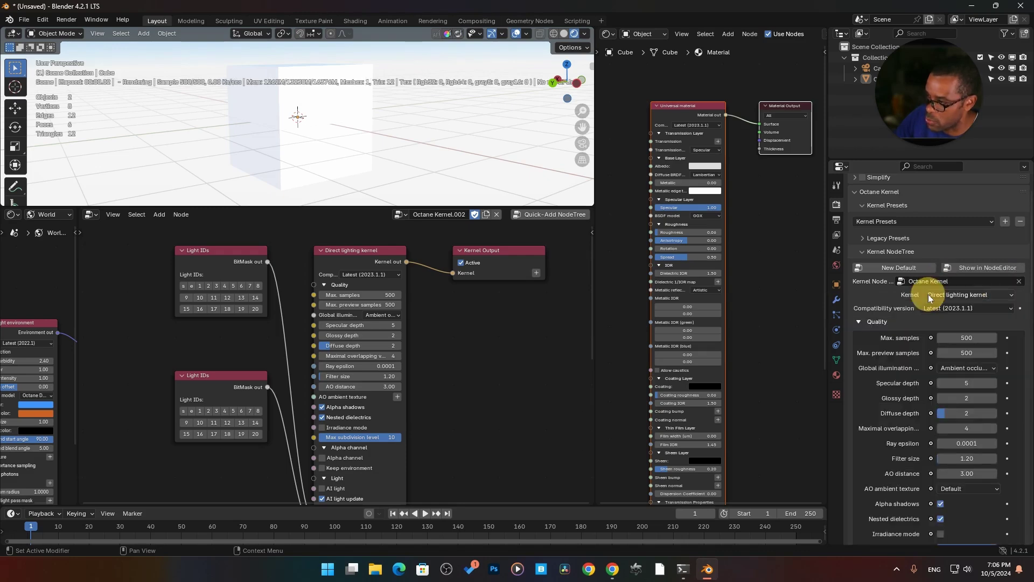
{"action": "left_click", "coordinate": [400, 214]}
{"action": "left_click", "coordinate": [415, 227]}
- Delete the Direct lighting kernel and reconnect the Path tracing kernel to Kernel Output
{"action": "scroll", "coordinate": [356, 347], "scroll_direction": "down", "scroll_amount": 3}
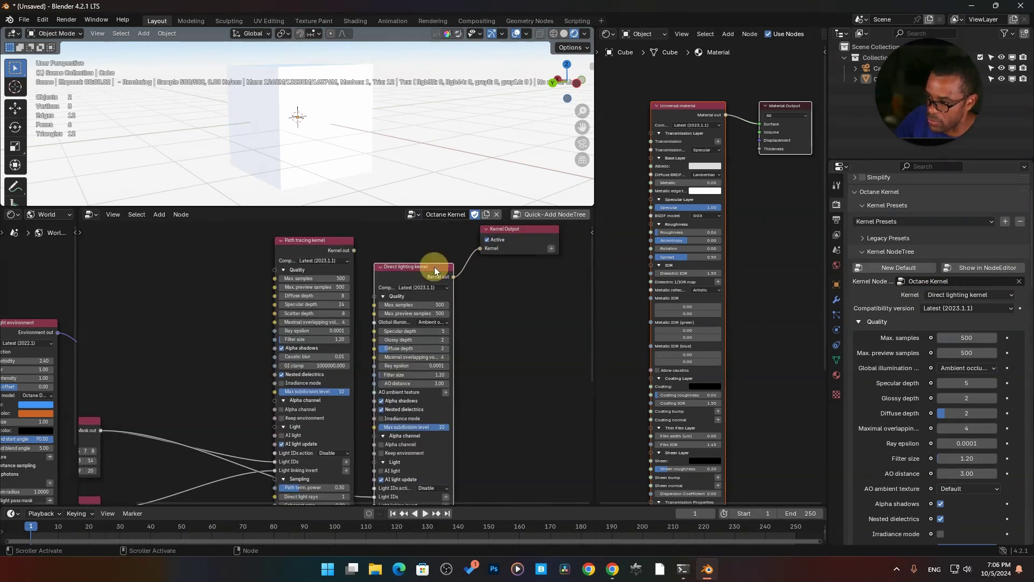
{"action": "key", "text": "x"}
{"action": "left_click_drag", "start_coordinate": [354, 250], "coordinate": [487, 253]}
{"action": "left_click_drag", "start_coordinate": [296, 252], "coordinate": [347, 251]}
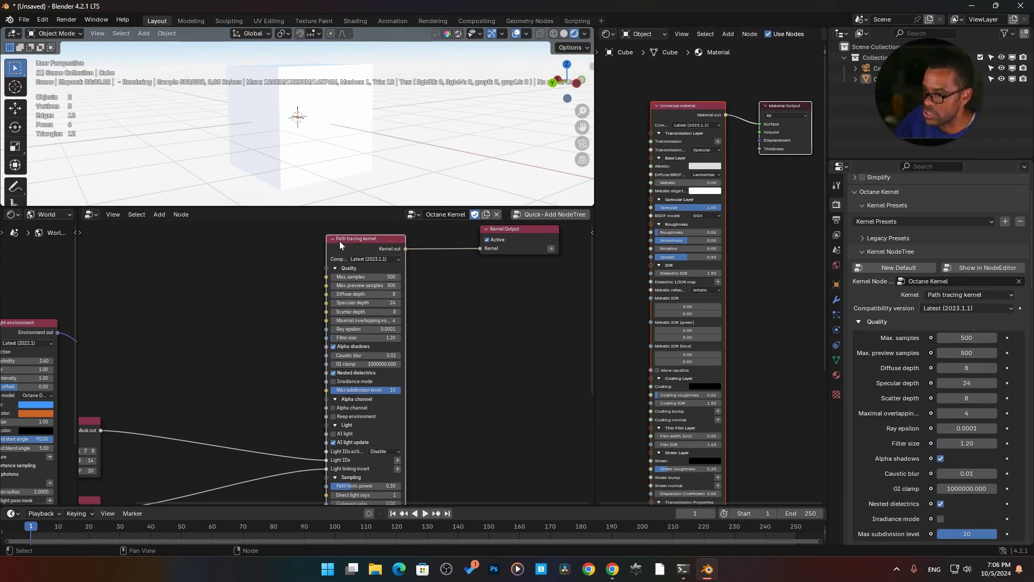
- Shift the Path tracing kernel node slightly to the right in the Octane Kernel tree
{"action": "left_click_drag", "start_coordinate": [340, 244], "coordinate": [366, 248]}
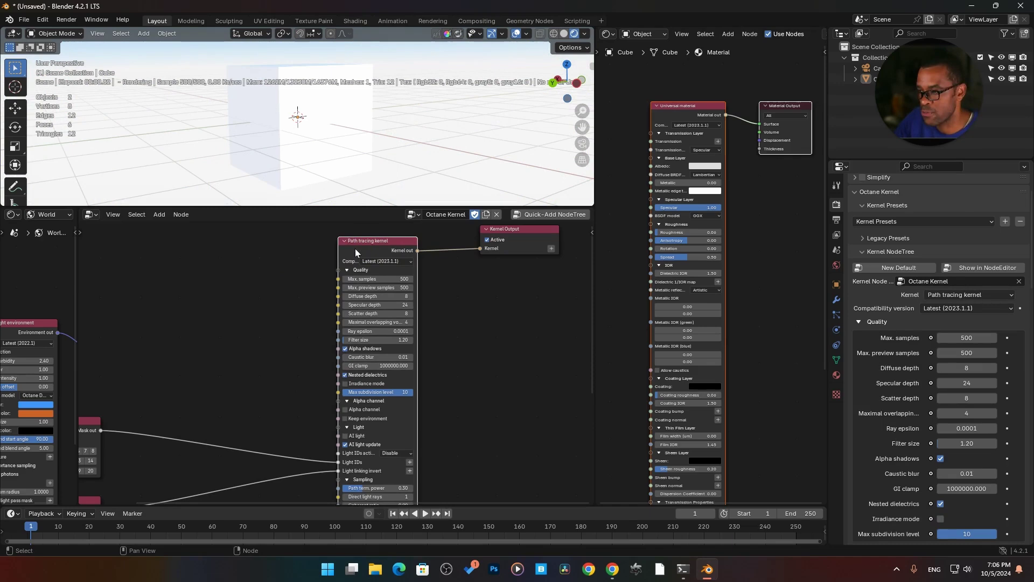